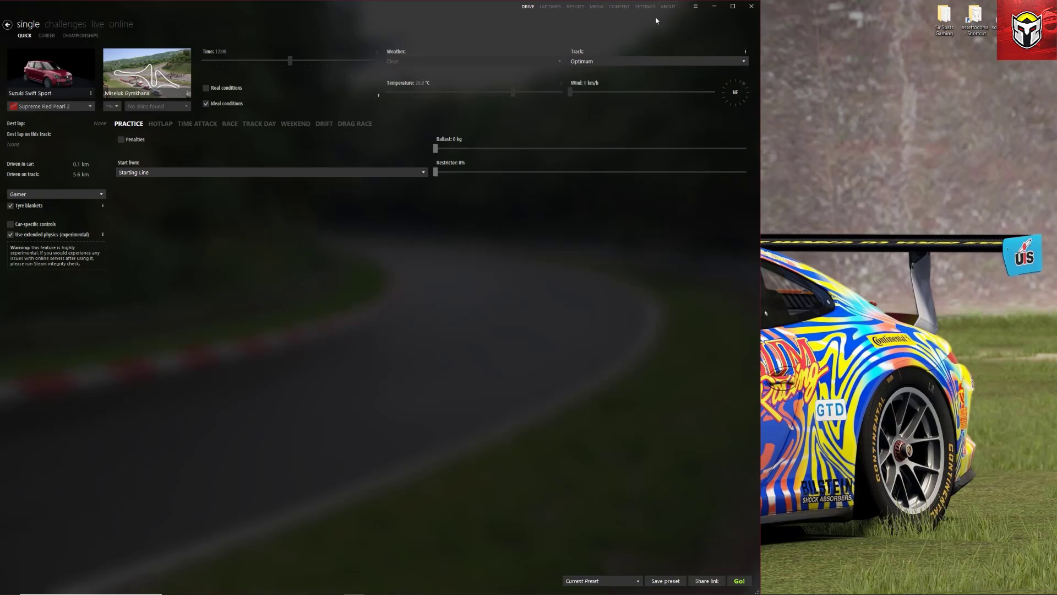
Step: View the launcher's About information and return to the single-player drive setup
left_click(667, 6)
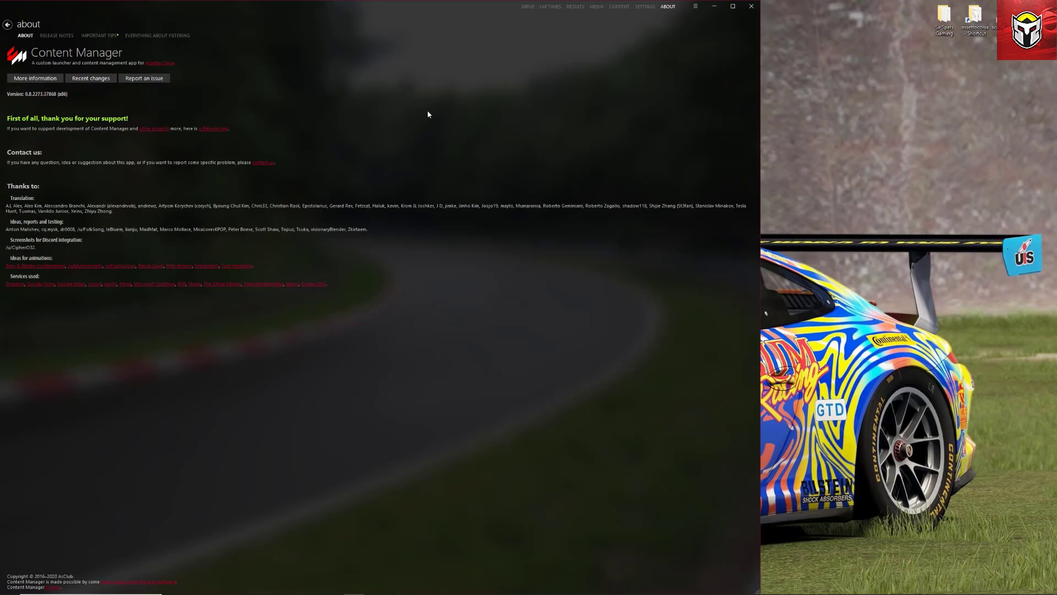
left_click(530, 7)
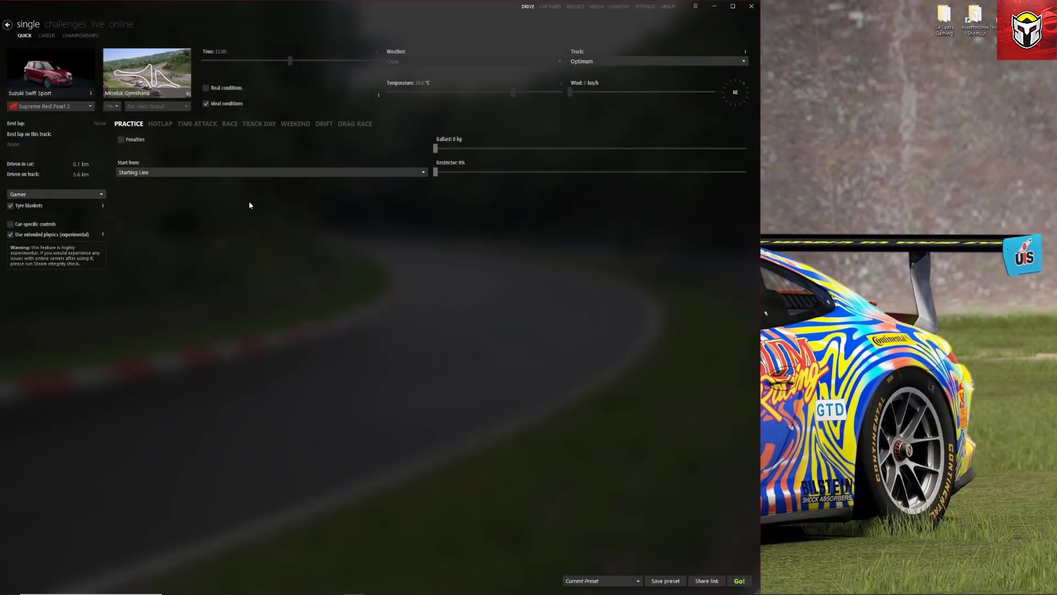
mouse_move(44, 102)
Step: Look through the installed content: cars, tracks, mods, tools, and the miscellaneous driver model and weather lists
left_click(618, 8)
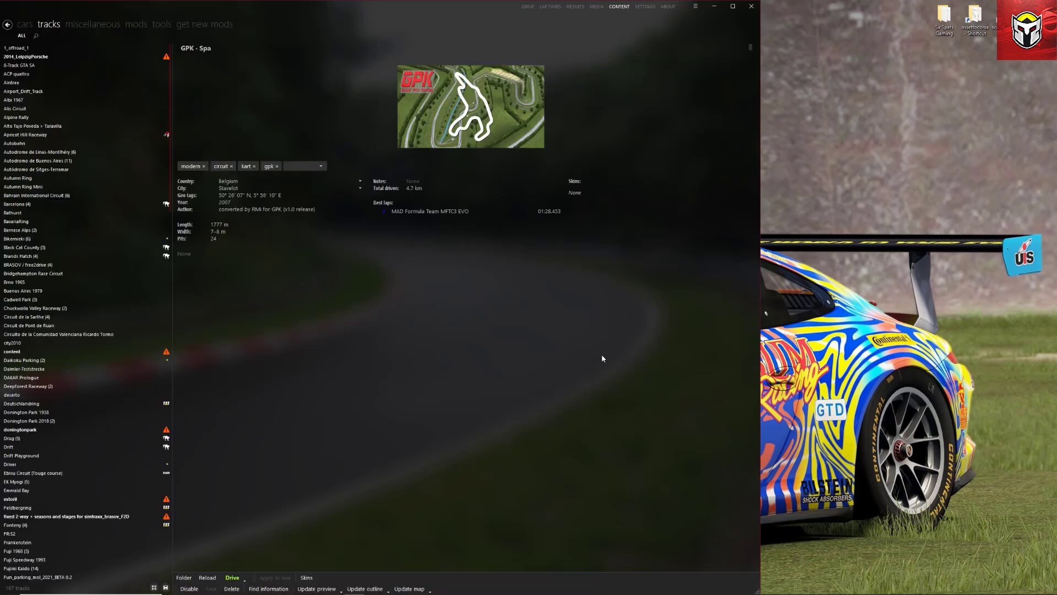
left_click(25, 24)
left_click(46, 24)
left_click(81, 25)
left_click(132, 24)
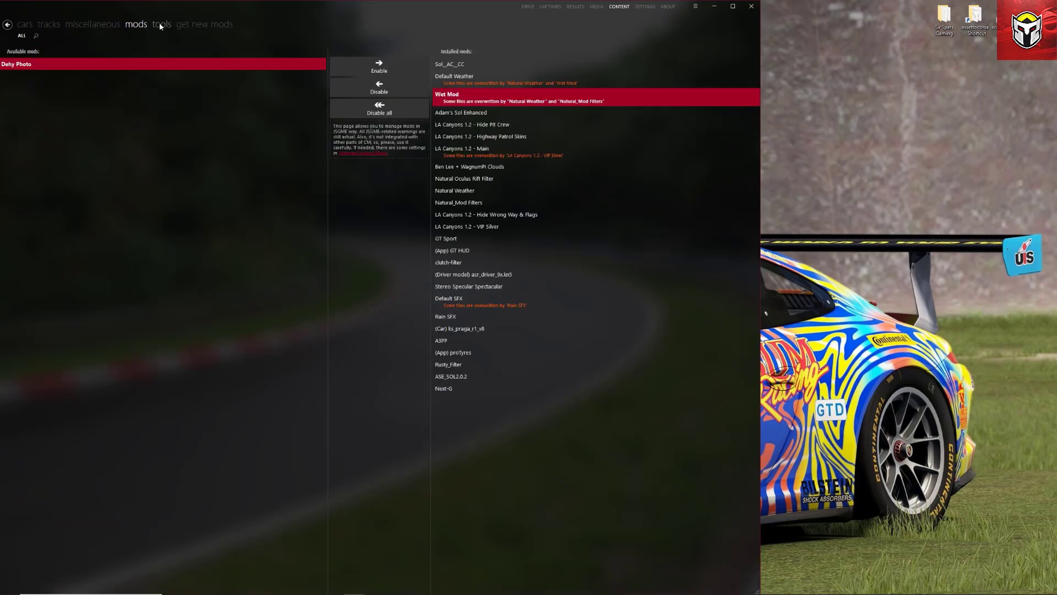
left_click(160, 23)
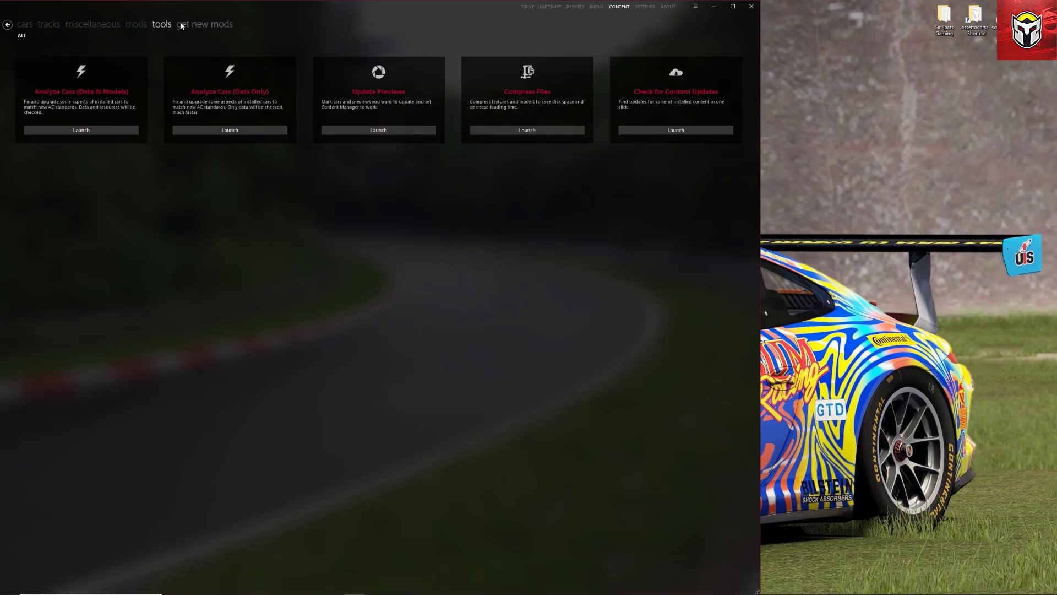
left_click(110, 24)
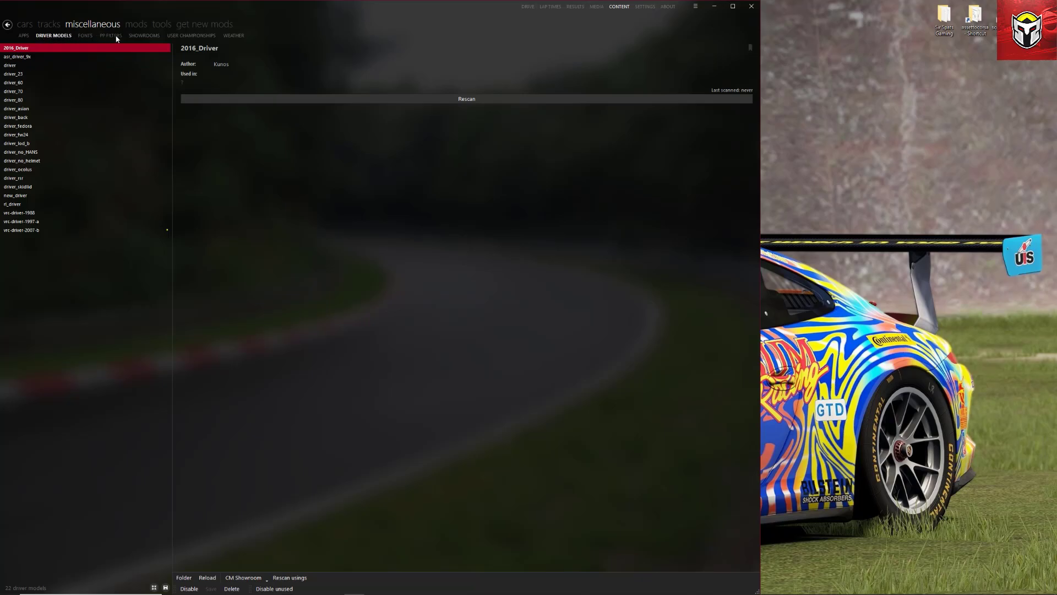
left_click(233, 34)
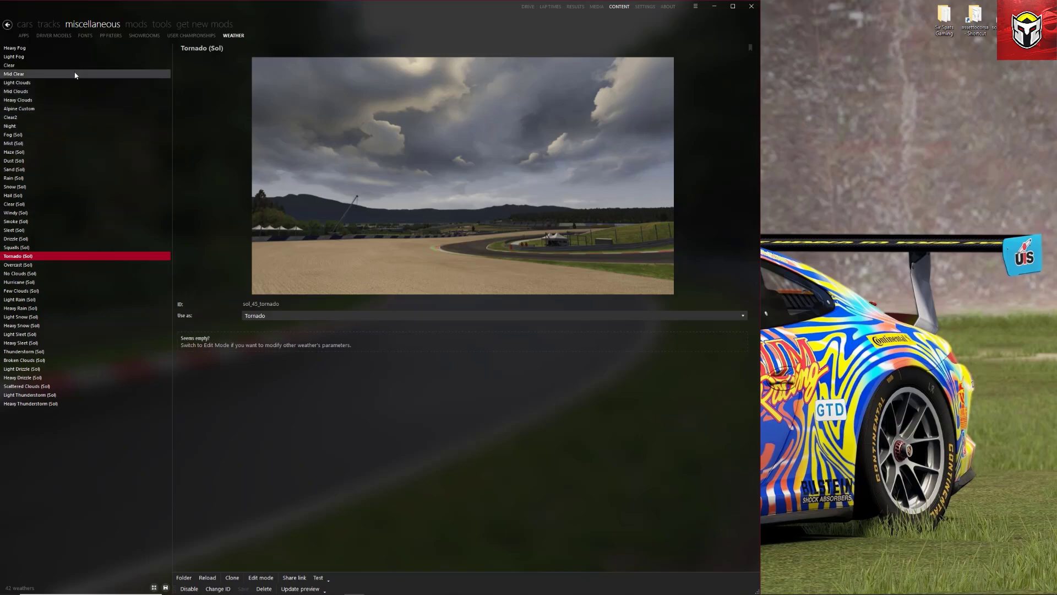
Step: Preview the 2016_Driver driver model in the CM Showroom, examine it from near and far, and close the preview
left_click(59, 35)
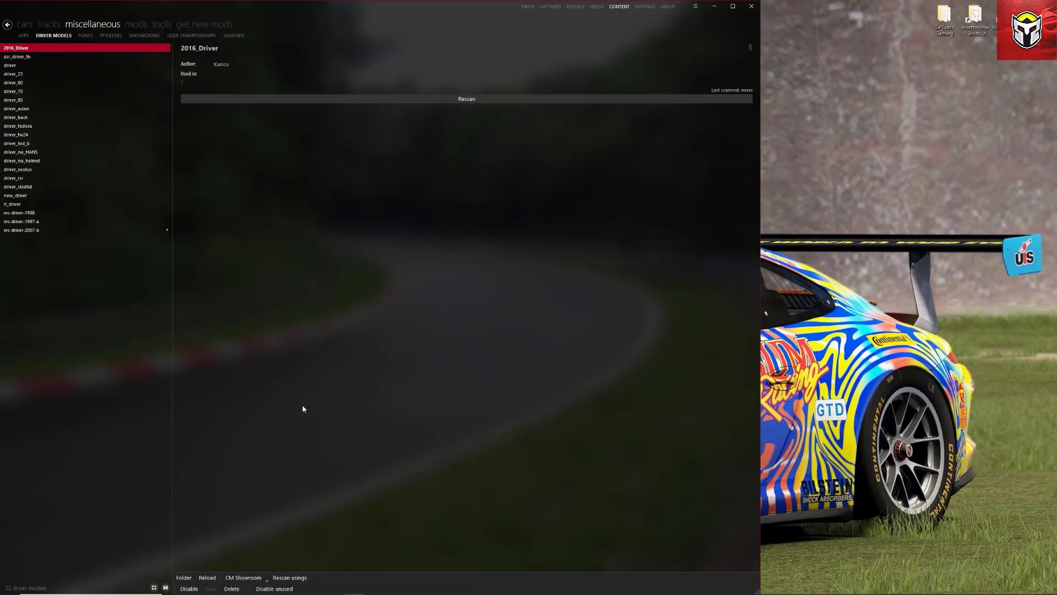
left_click(244, 577)
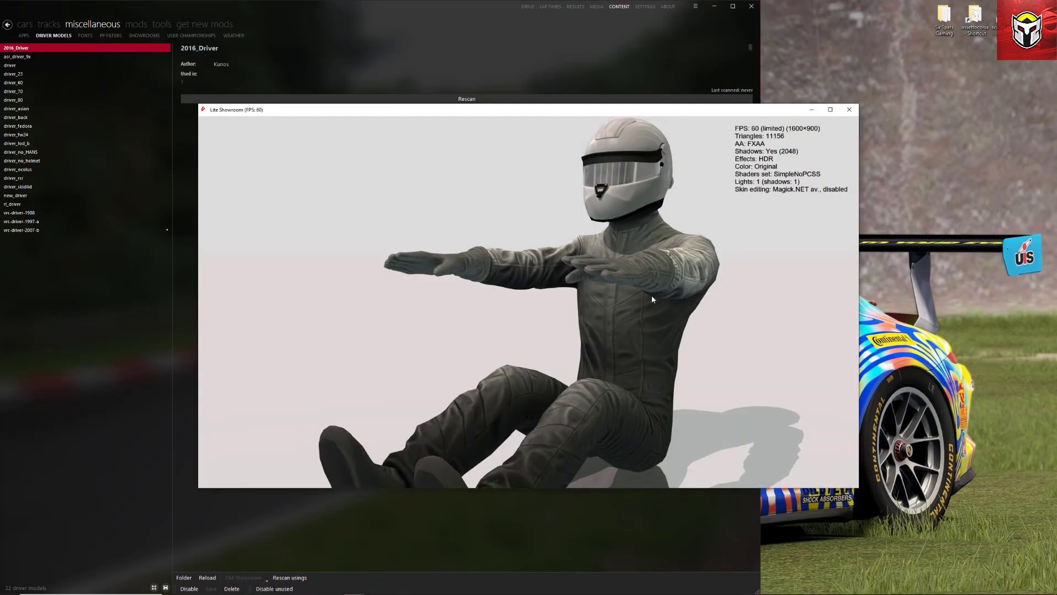
mouse_move(661, 293)
left_mouse_down()
mouse_move(375, 289)
mouse_move(453, 352)
mouse_move(630, 306)
mouse_move(748, 304)
mouse_move(660, 291)
left_mouse_up()
scroll(660, 292, "up", 3)
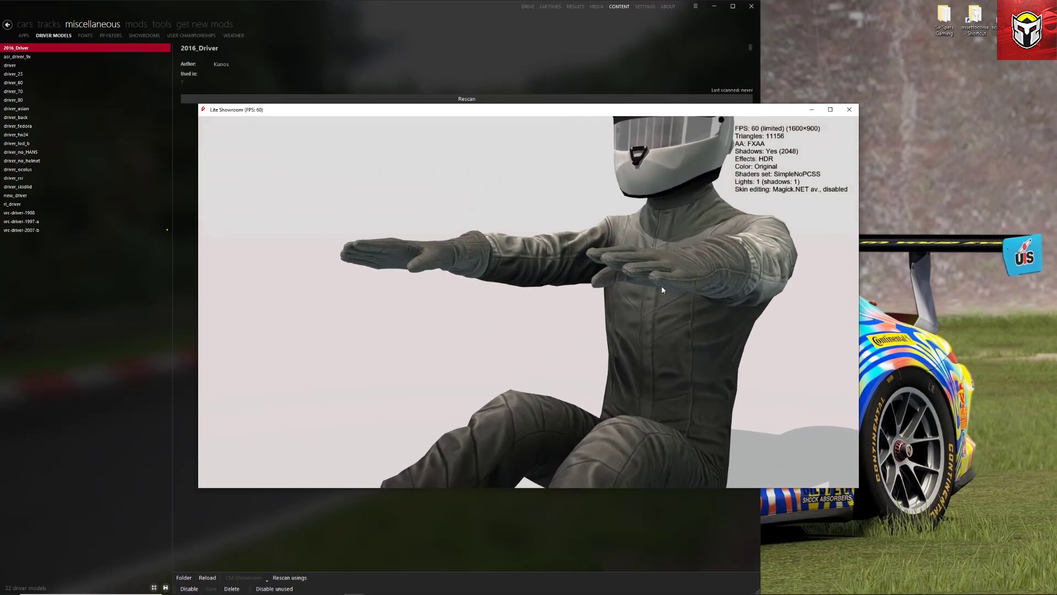
scroll(662, 285, "down", 3)
scroll(662, 291, "down", 3)
scroll(662, 290, "up", 2)
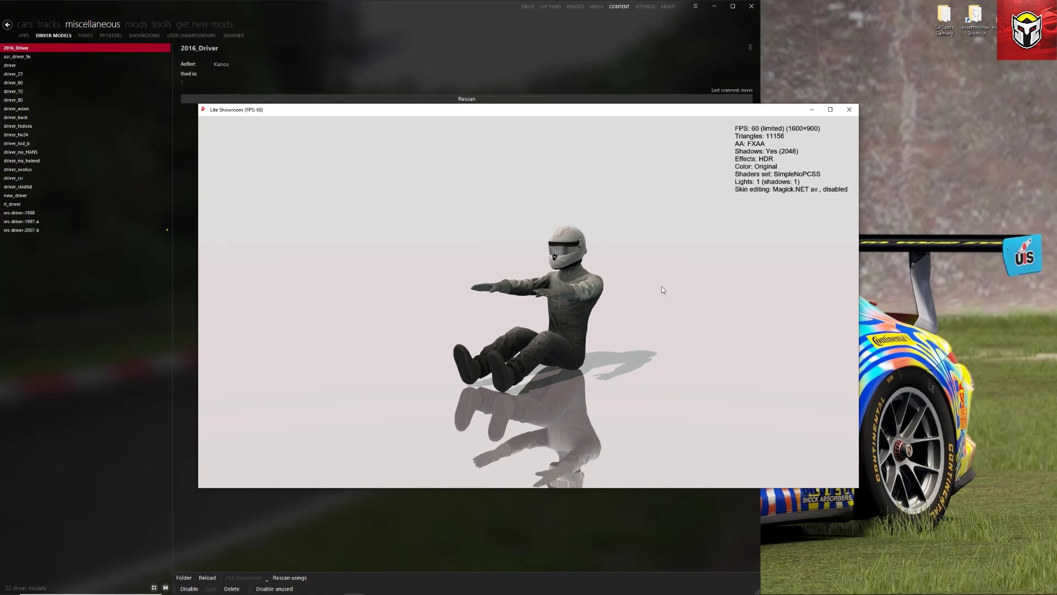
left_click_drag(661, 291, 682, 294)
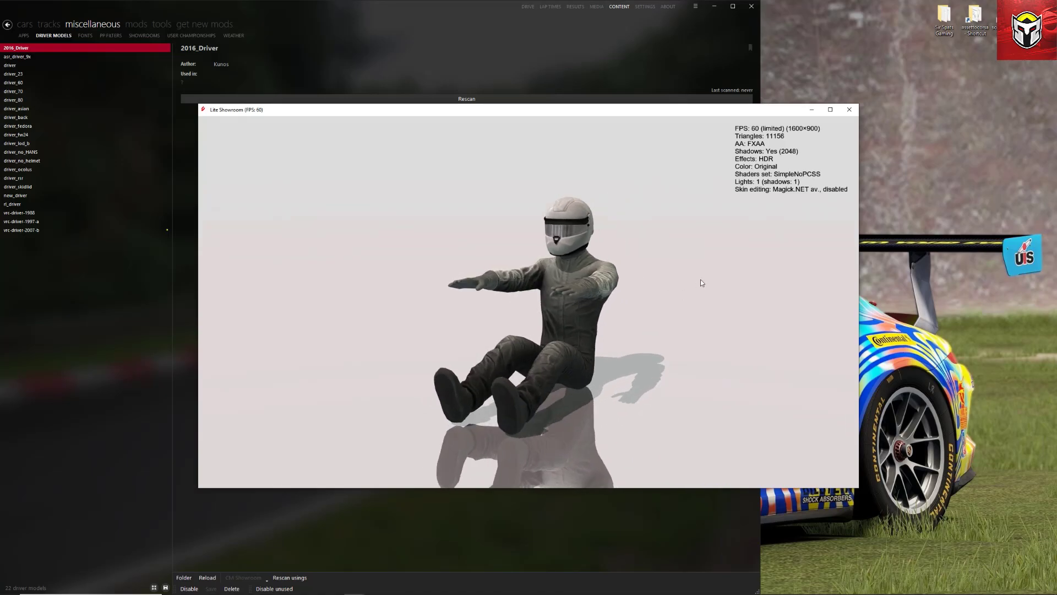
left_click(850, 110)
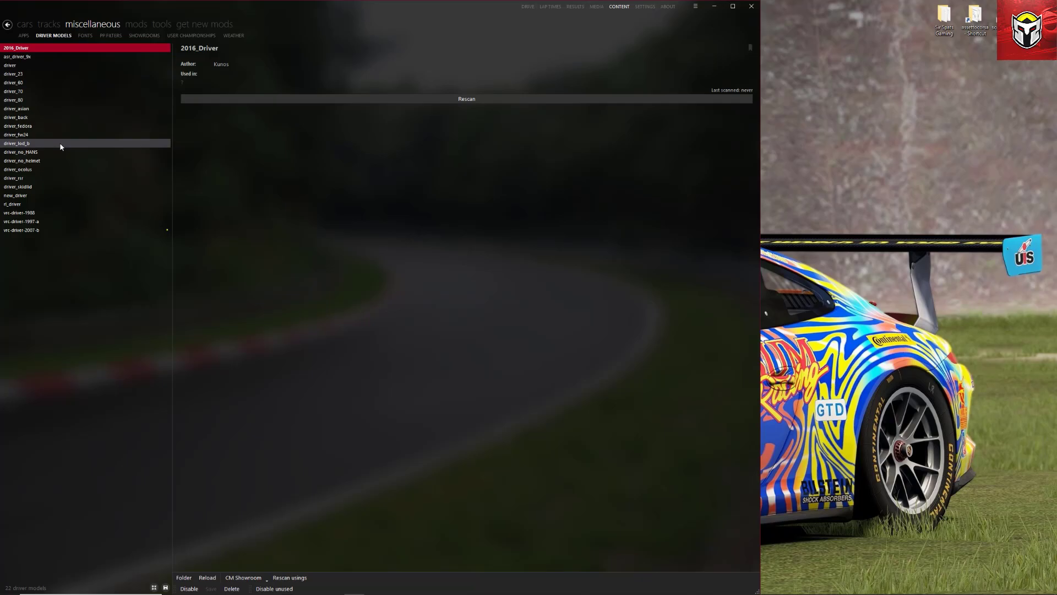
Step: Preview the driver_23 driver model in the CM Showroom, inspect it, and close the preview
left_click(53, 76)
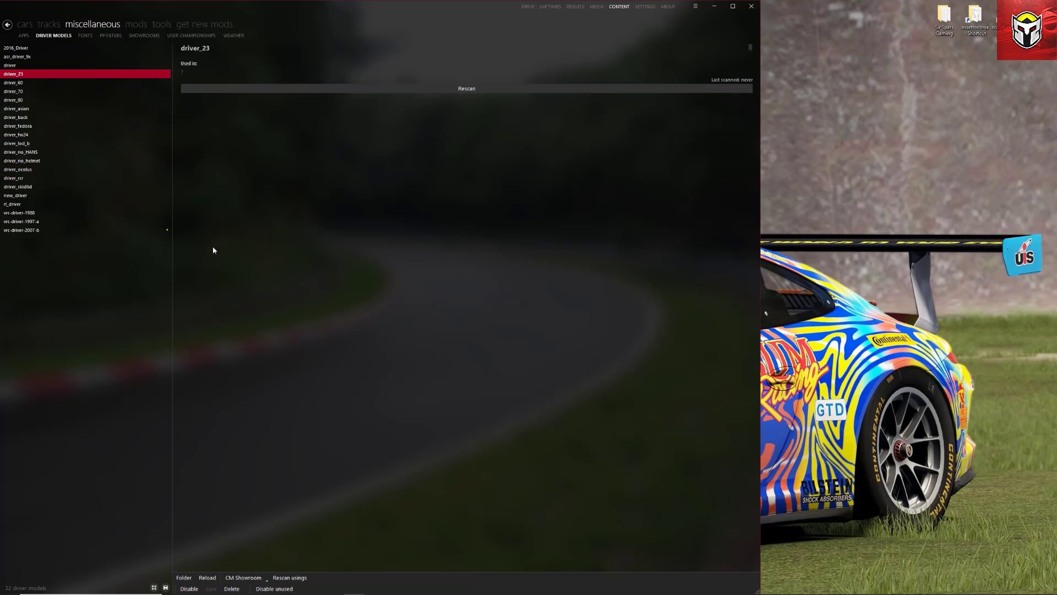
left_click(246, 577)
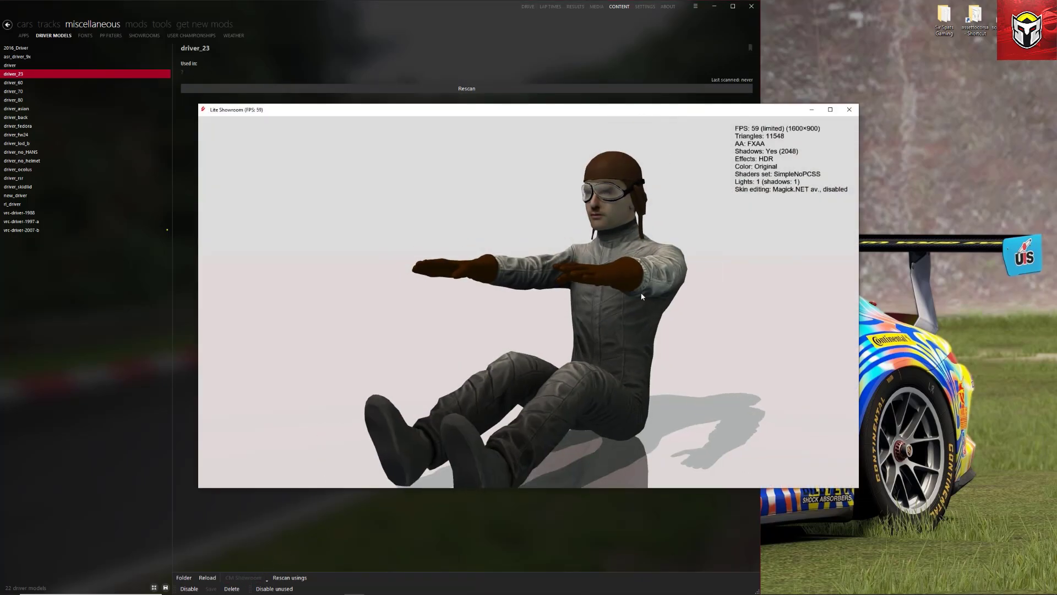
left_click_drag(602, 295, 506, 275)
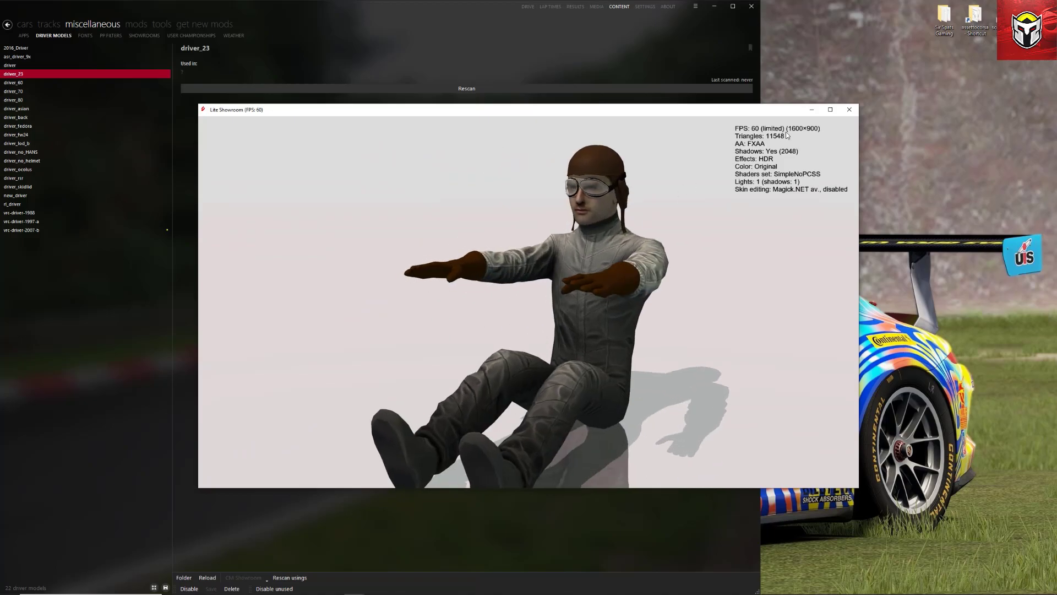
left_click(849, 109)
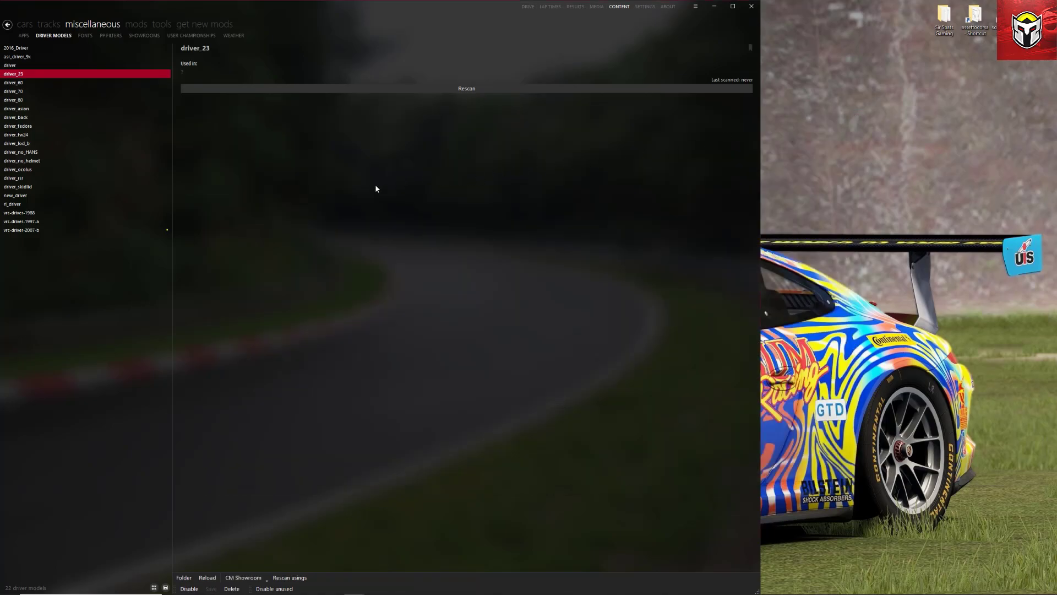
Step: Preview the driver_70 driver model in the CM Showroom, inspect it, and close the preview
left_click(77, 93)
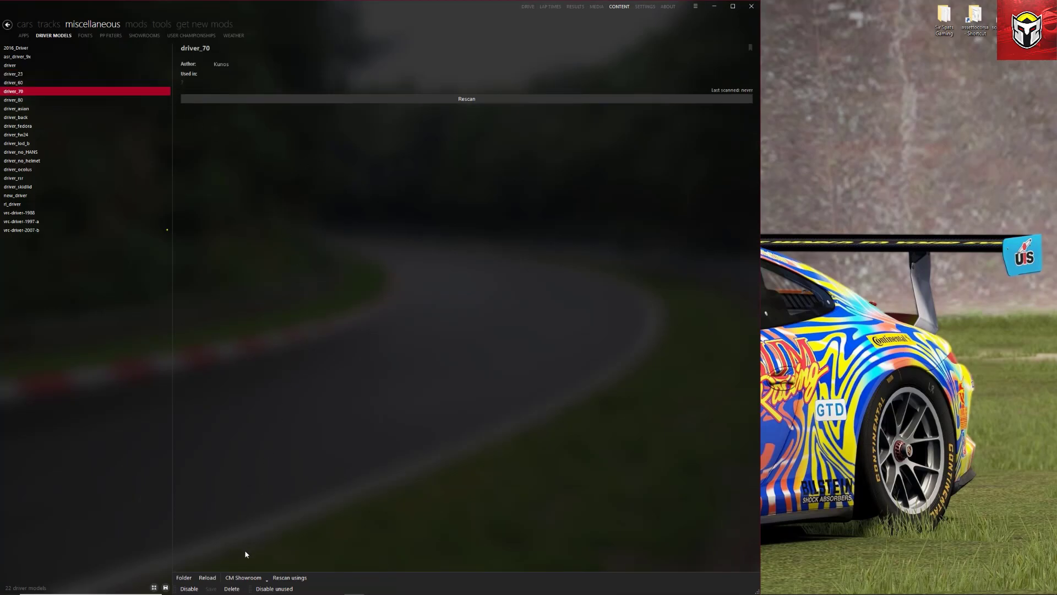
left_click(243, 577)
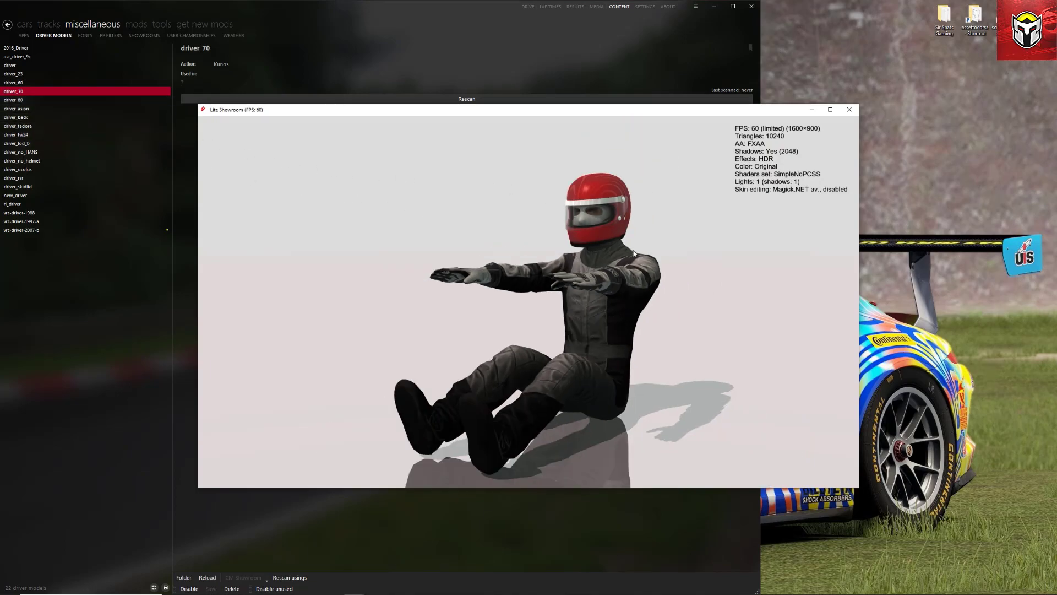
mouse_move(634, 253)
left_mouse_down()
mouse_move(550, 314)
mouse_move(737, 260)
mouse_move(578, 275)
mouse_move(629, 266)
left_mouse_up()
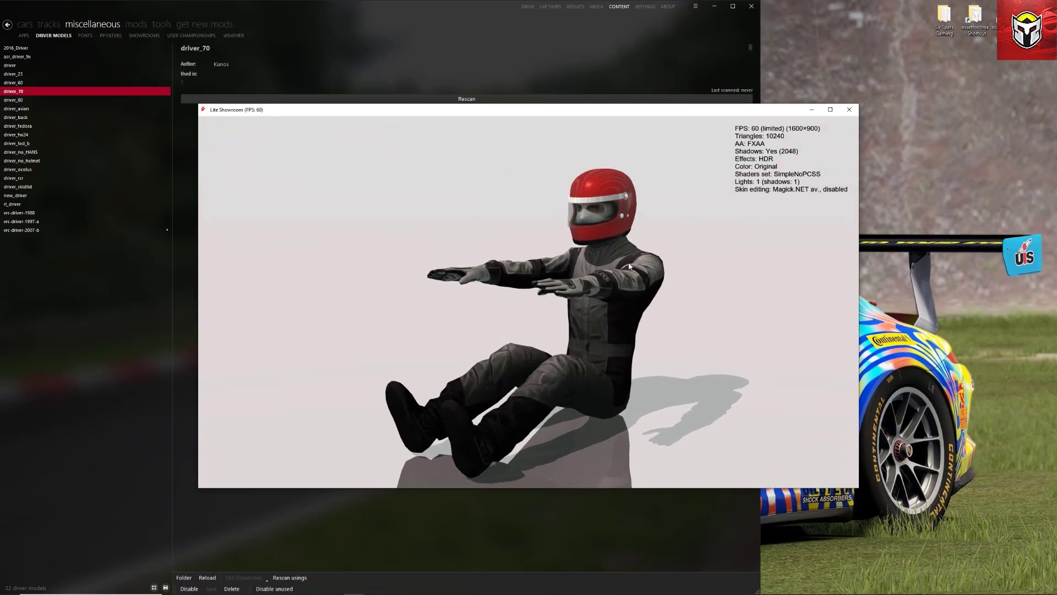
left_click(849, 110)
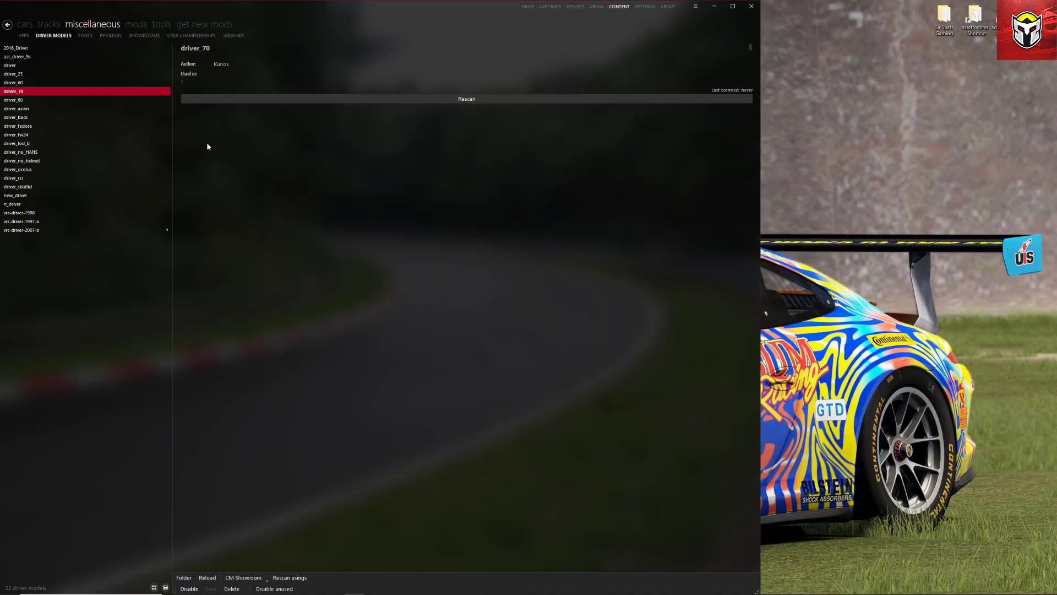
Step: Preview the driver_no_helmet driver model in the CM Showroom, inspect it from the side, and close the preview
left_click(34, 161)
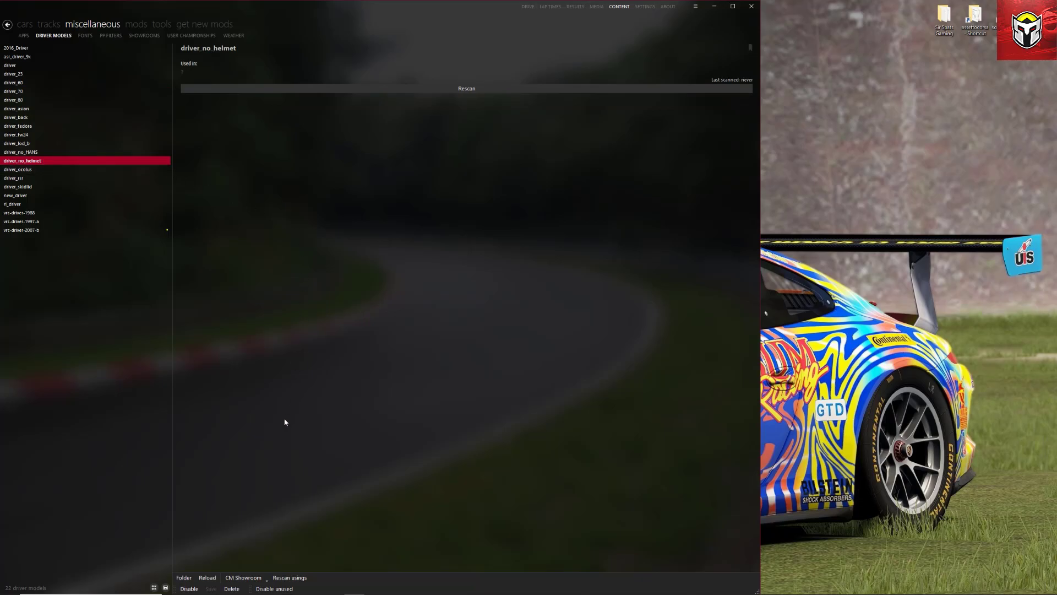
left_click(240, 577)
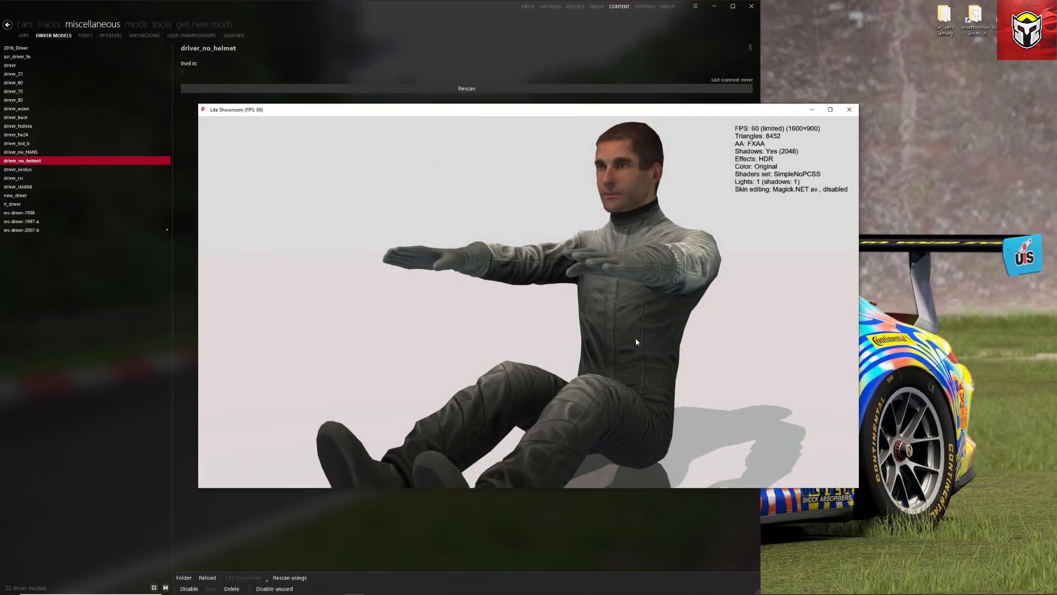
left_click_drag(692, 305, 539, 318)
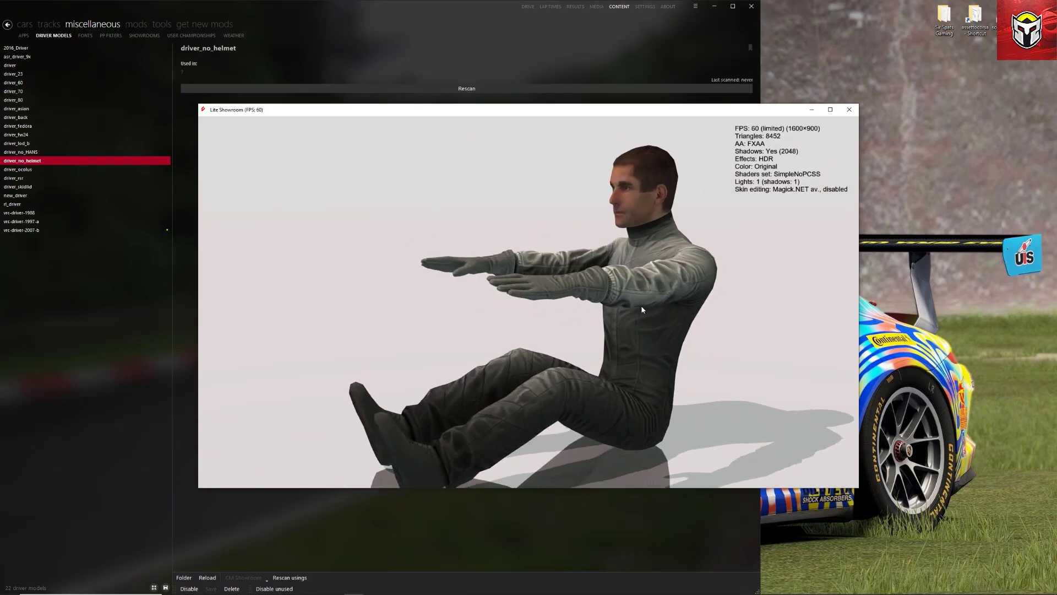
left_click_drag(642, 310, 559, 296)
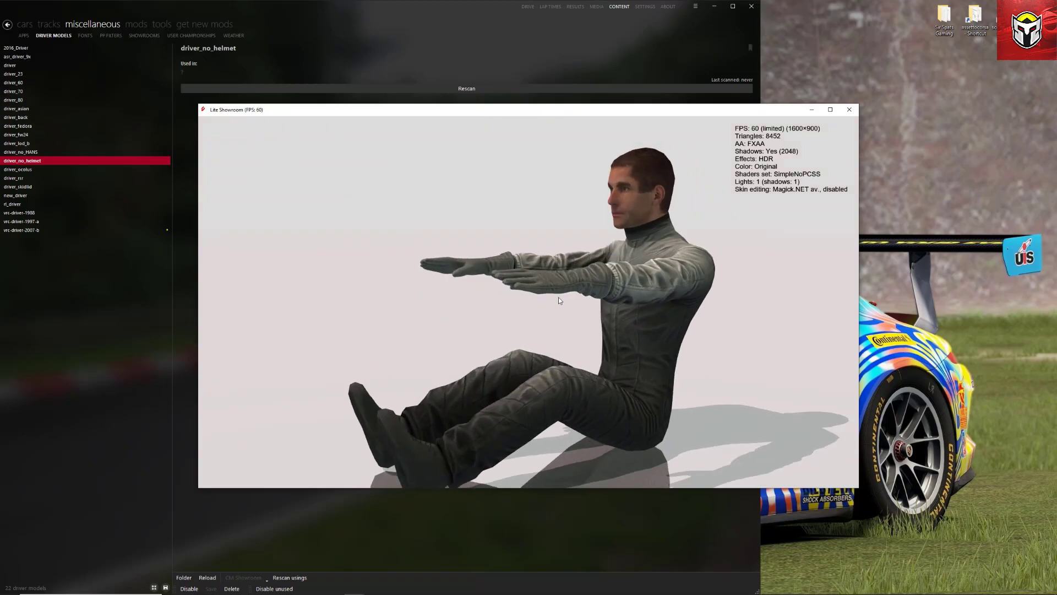
left_click(851, 109)
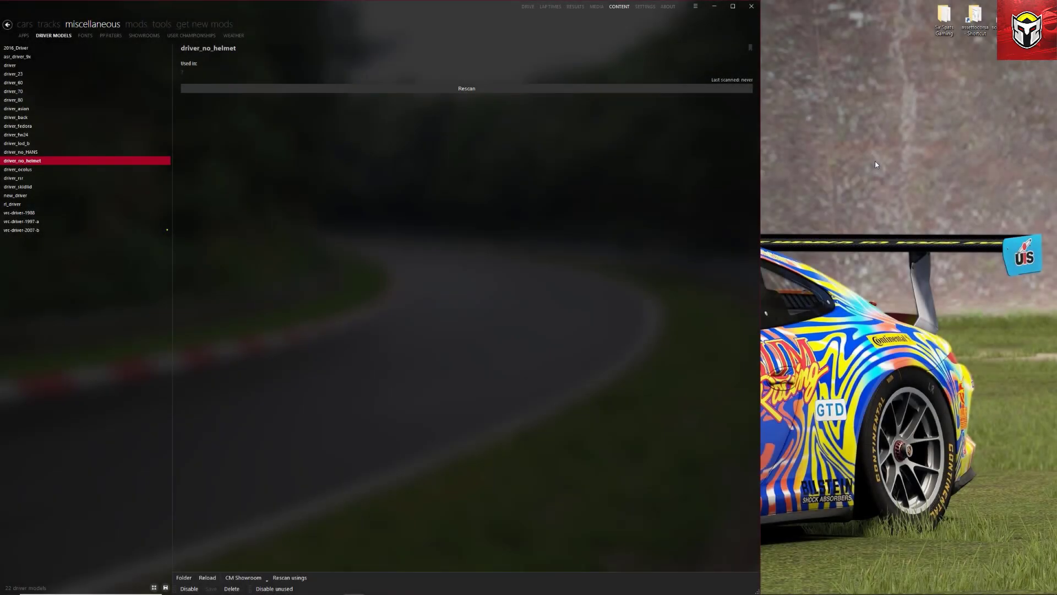
Step: Create a new text document on the desktop, keeping its default name
right_click(876, 165)
mouse_move(907, 241)
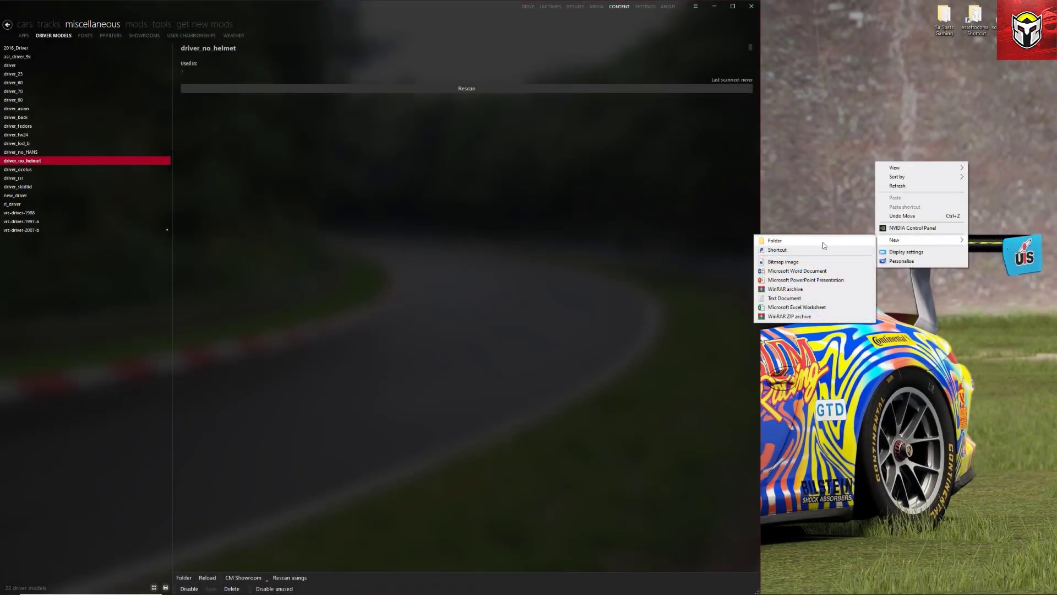
left_click(826, 298)
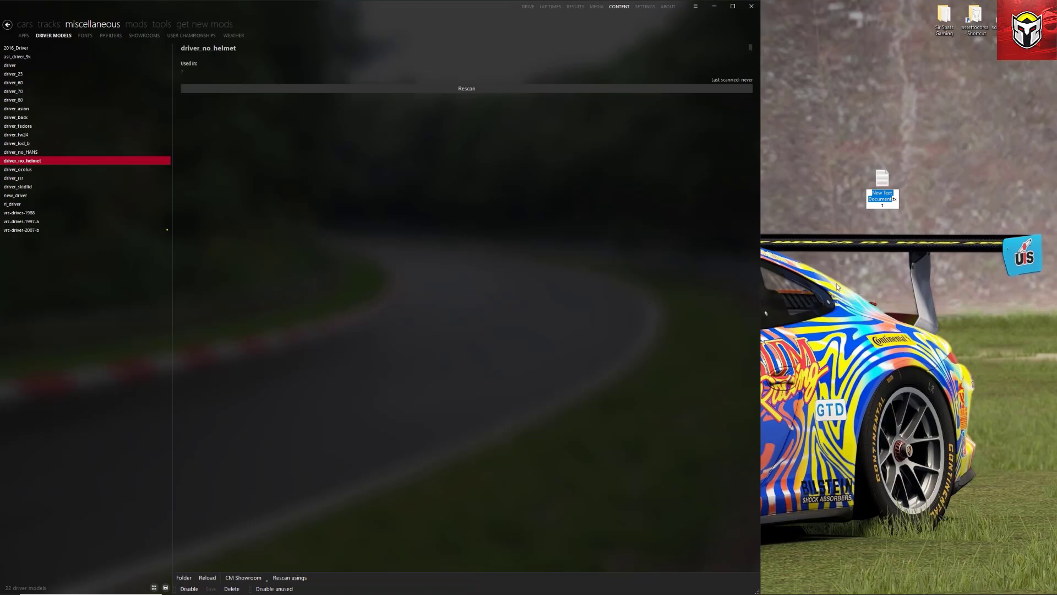
key("Return")
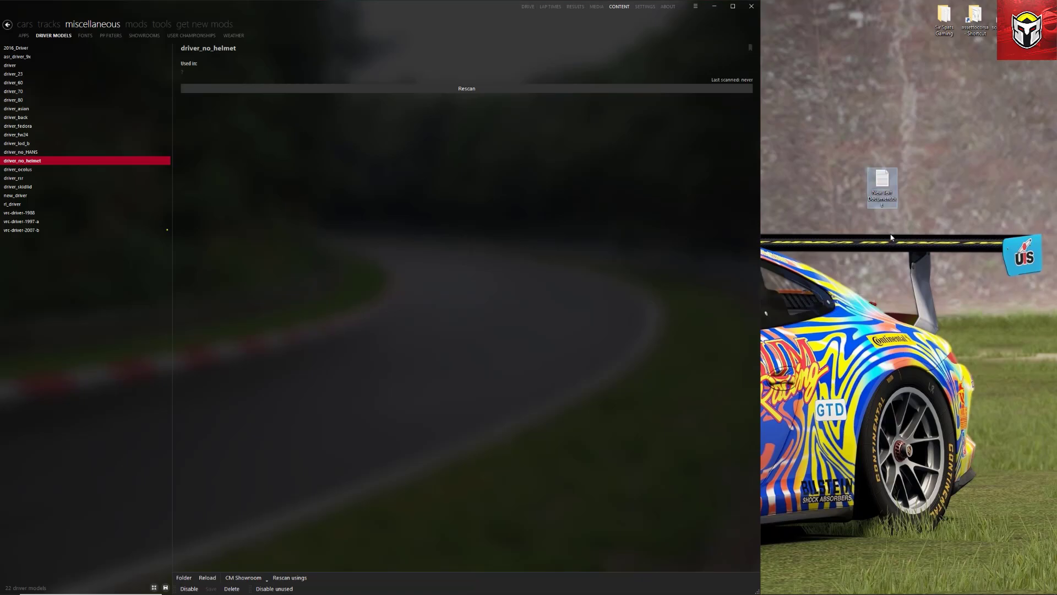
Step: Paste the [DRIVER3D_MODEL] block with NAME=driver_no_helmet and POSITION=0.0,0.0,0.0 into the new document in Notepad, save it and close it
double_click(884, 180)
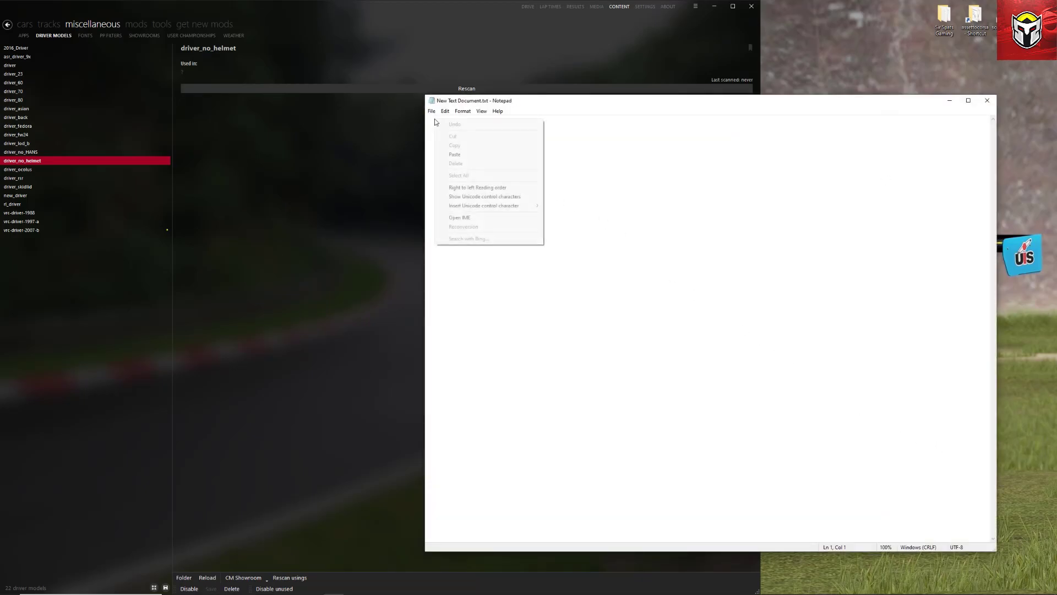
right_click(436, 119)
left_click(455, 155)
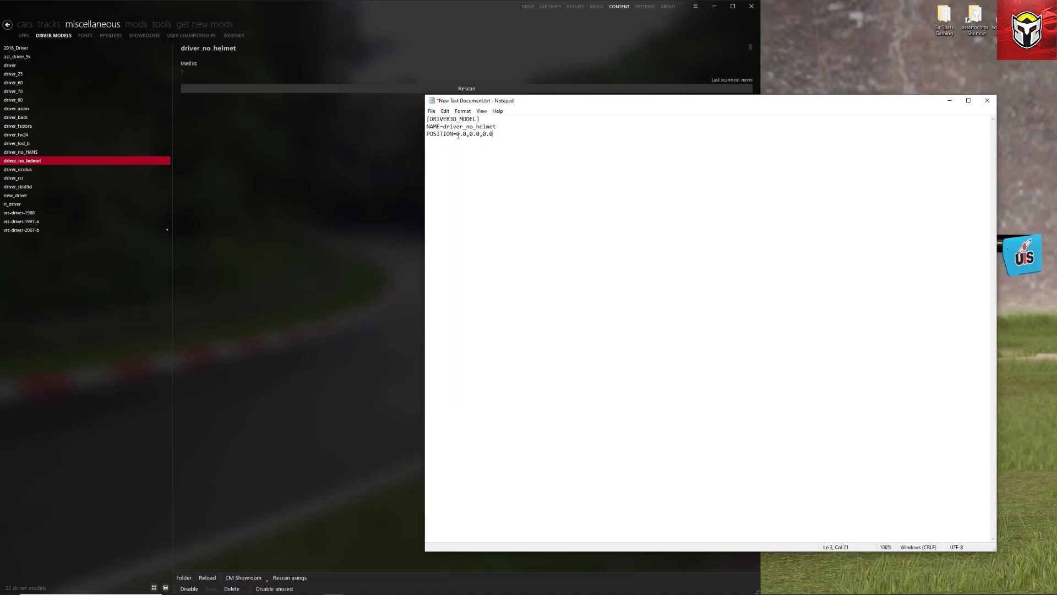
left_click(431, 111)
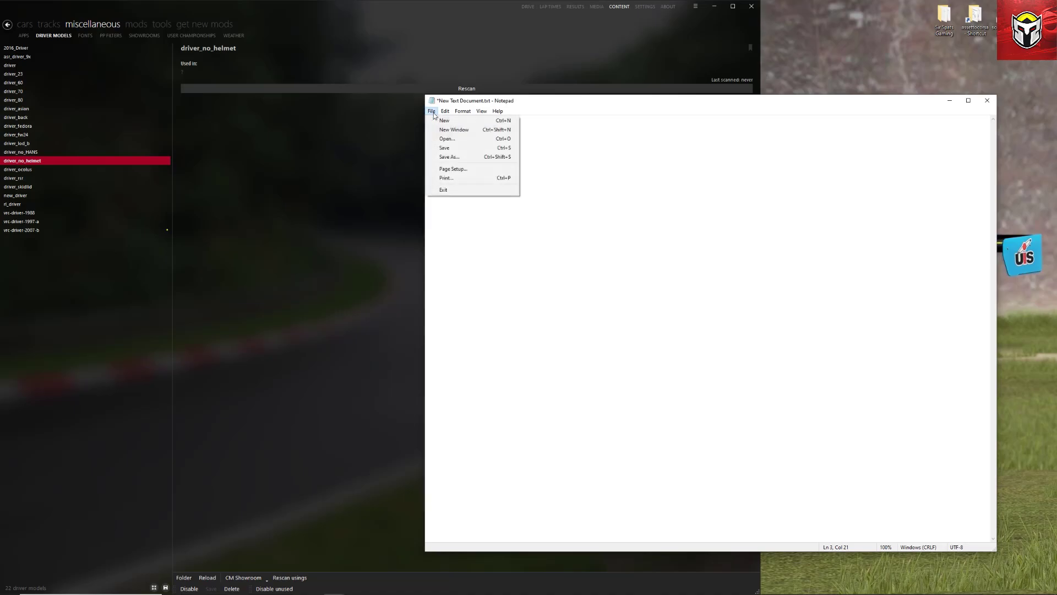
left_click(454, 149)
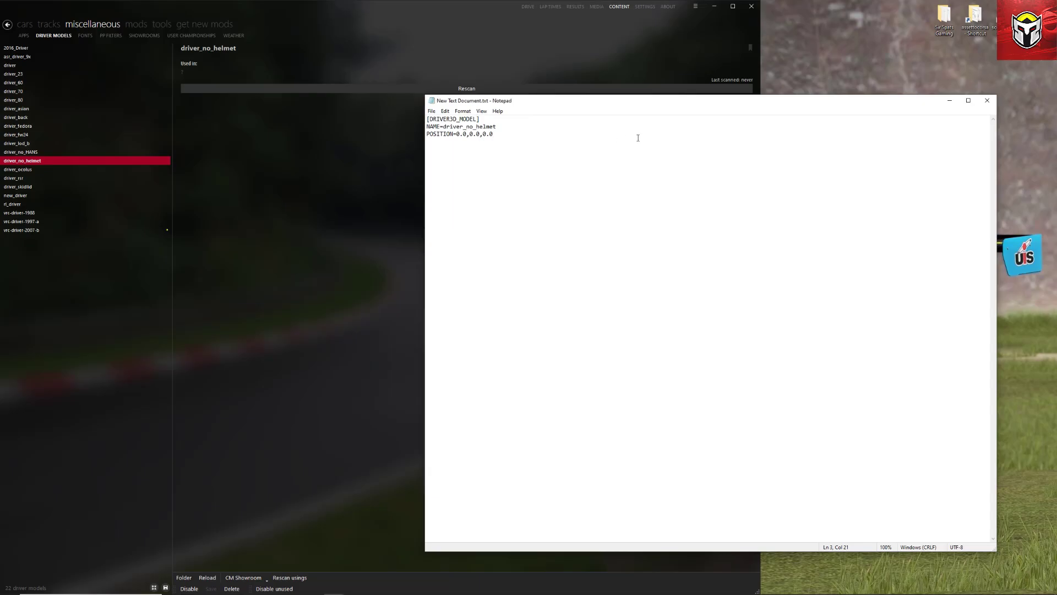
left_click(987, 100)
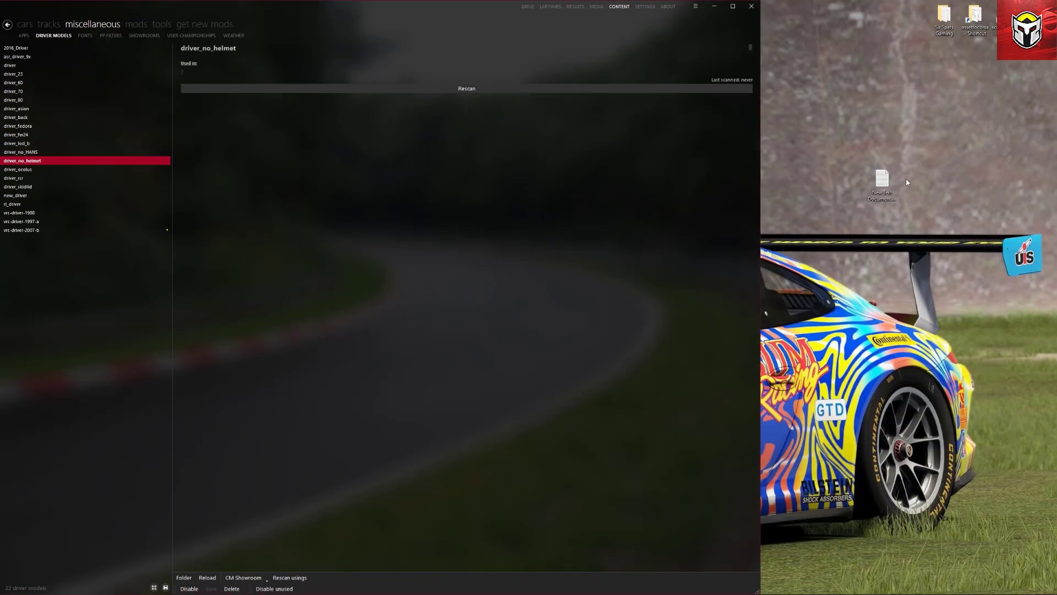
Step: Rename the new text document on the desktop to ext_config.ini and accept the file extension change
right_click(883, 181)
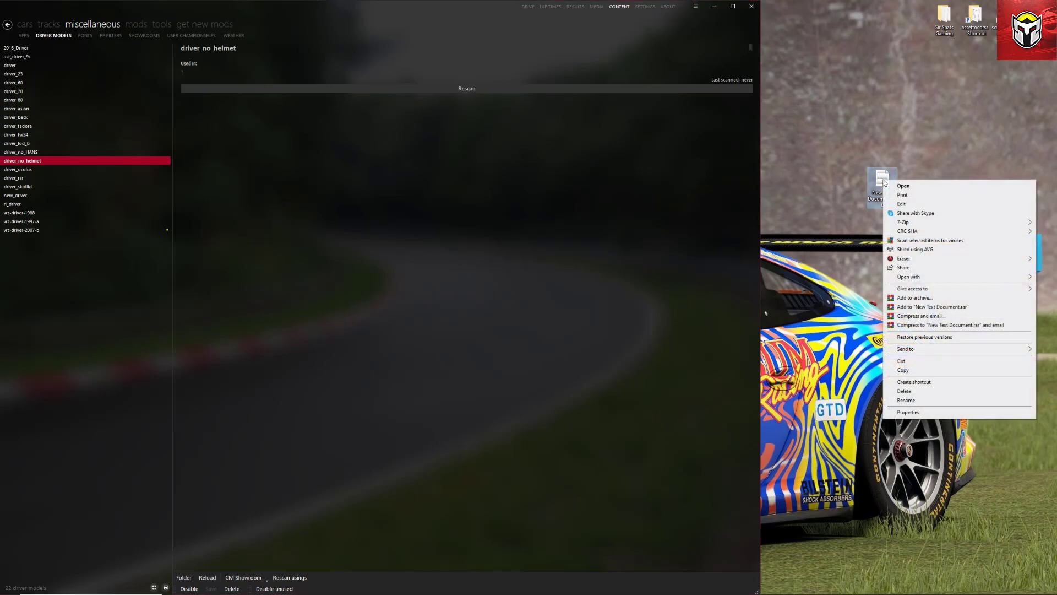
left_click(916, 400)
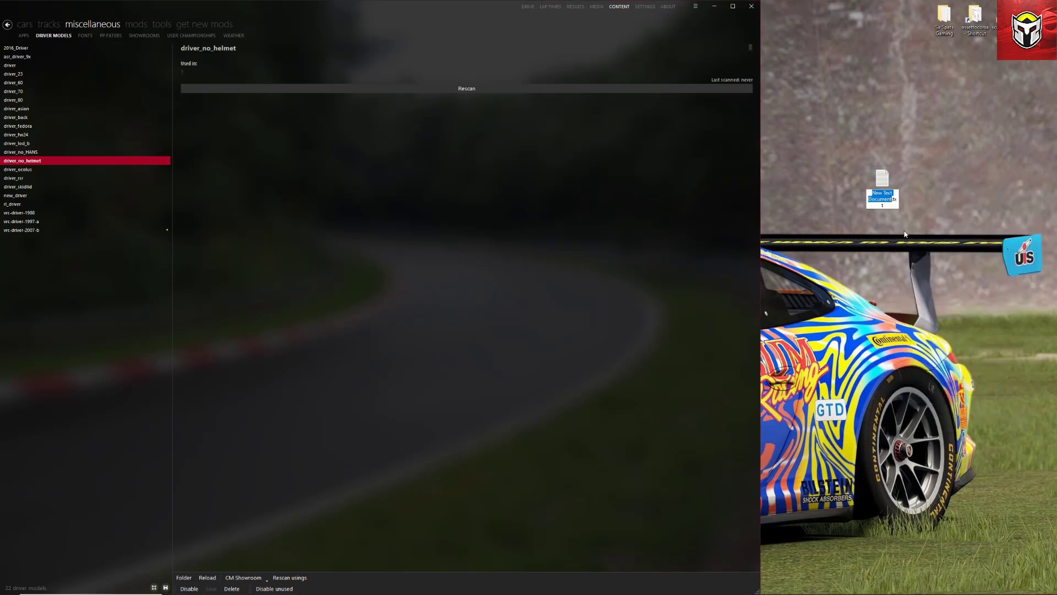
key("ctrl+a")
key("BackSpace")
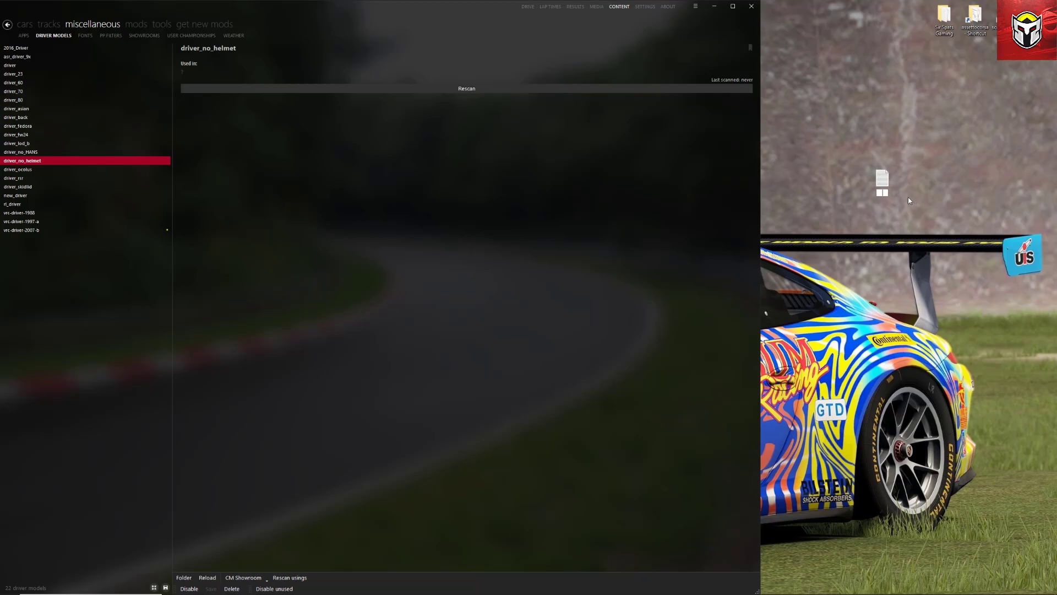
type("ext_config.ini")
key("Return")
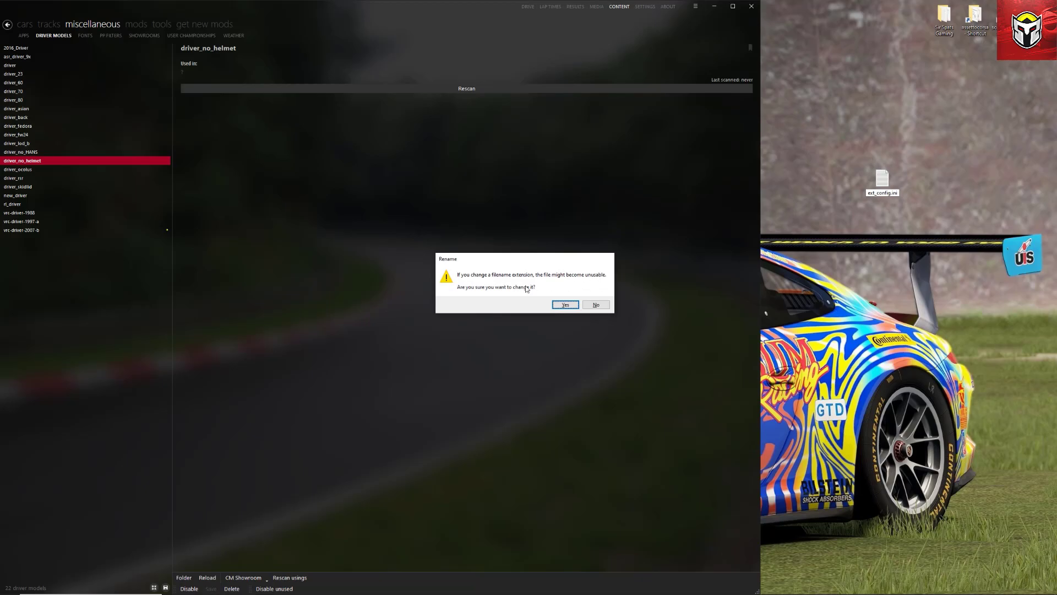
left_click(566, 306)
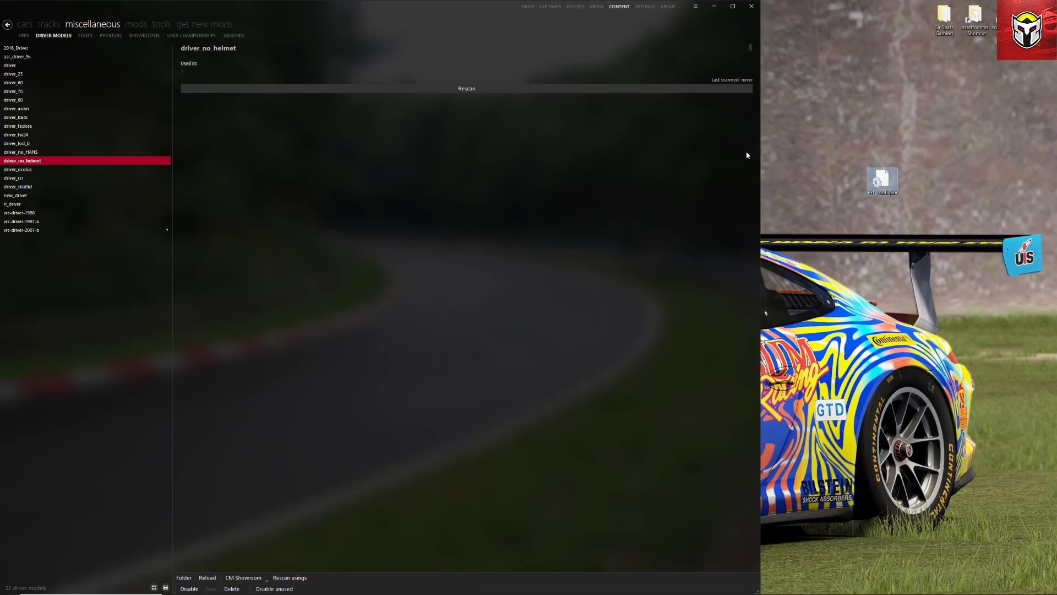
Step: Open the Suzuki Swift Sport's content folder from its car page and go into the skins\5Red folder
left_click(527, 7)
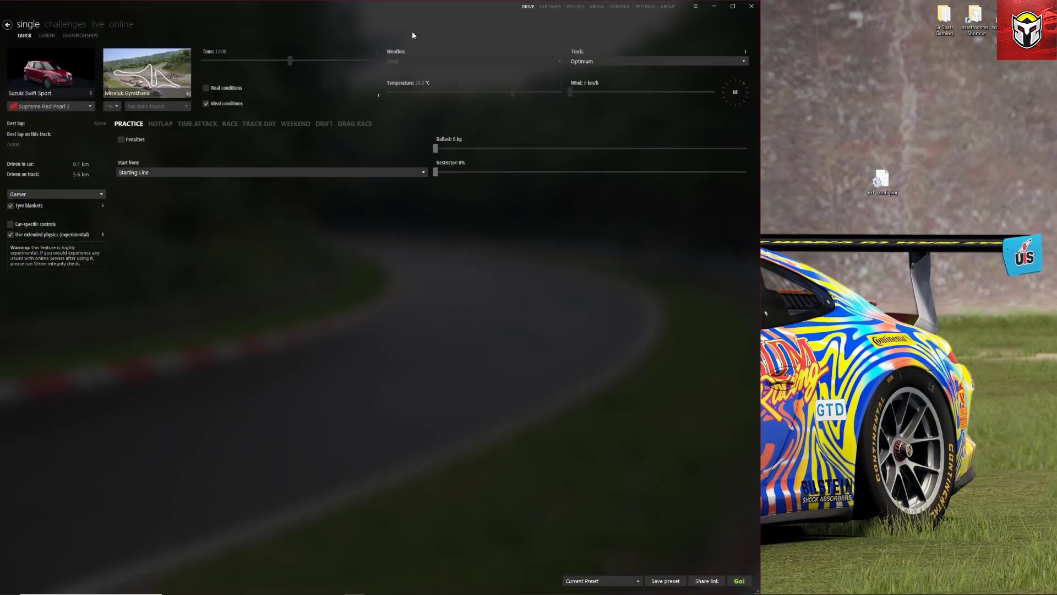
mouse_move(84, 81)
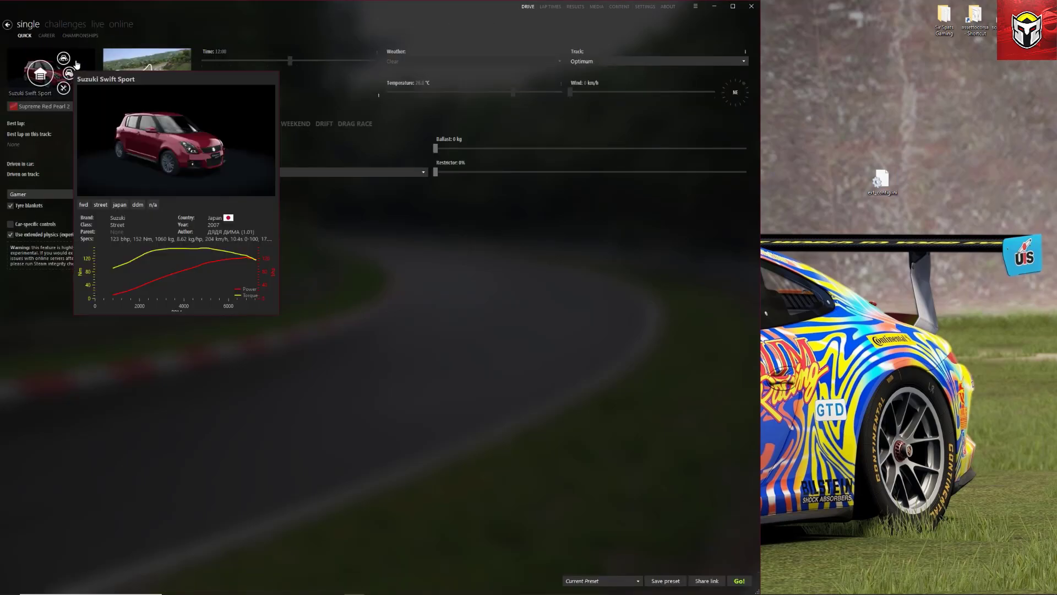
left_click(64, 88)
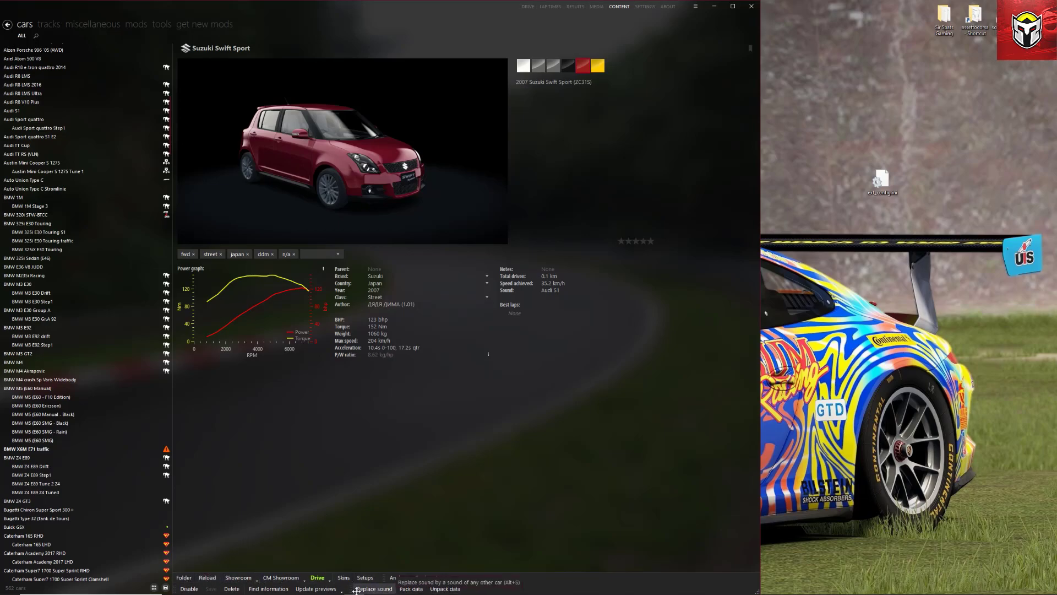
left_click(182, 578)
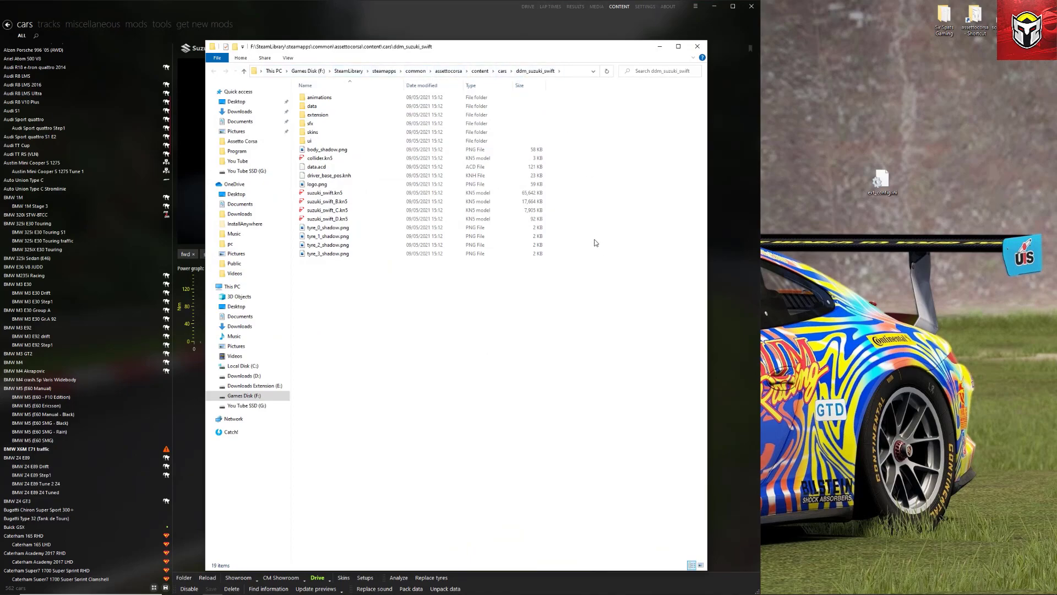
left_click(322, 135)
double_click(323, 135)
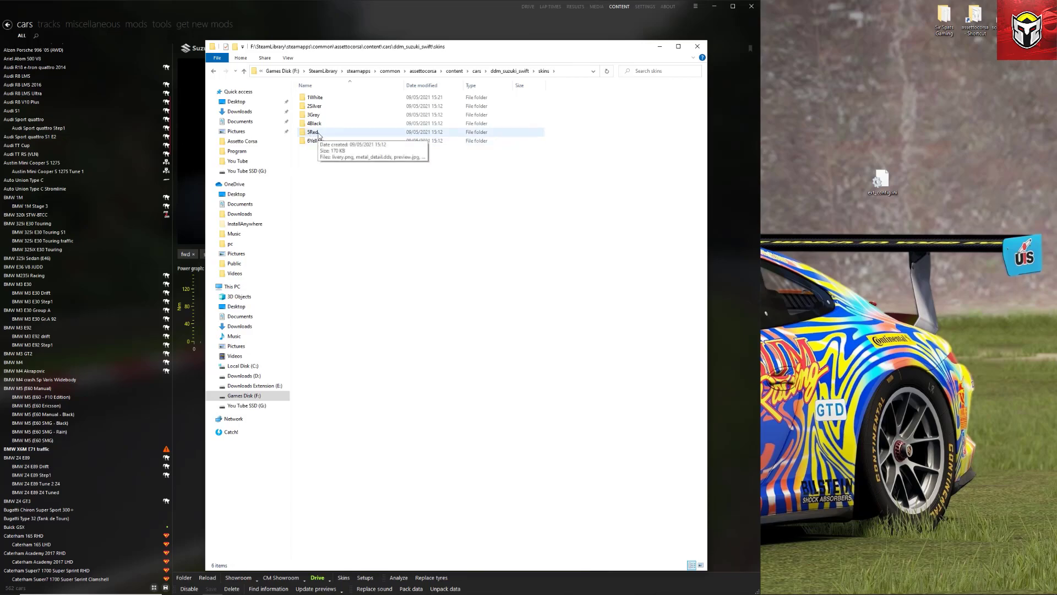
double_click(340, 135)
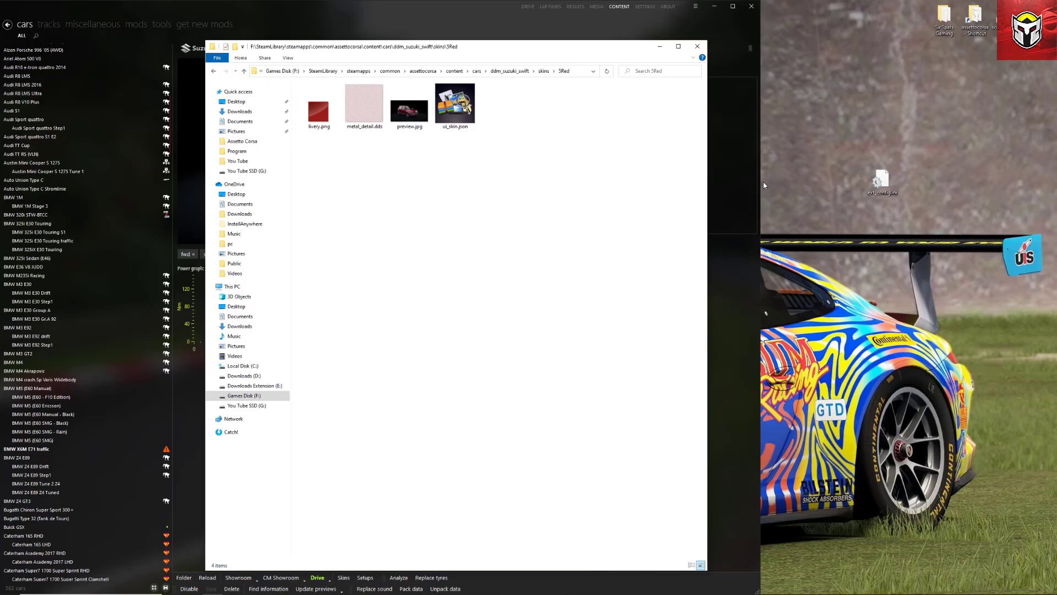
Step: Move ext_config.ini from the desktop into the 5Red skin folder, close the folder window and return to the Drive page
left_click_drag(883, 176, 433, 178)
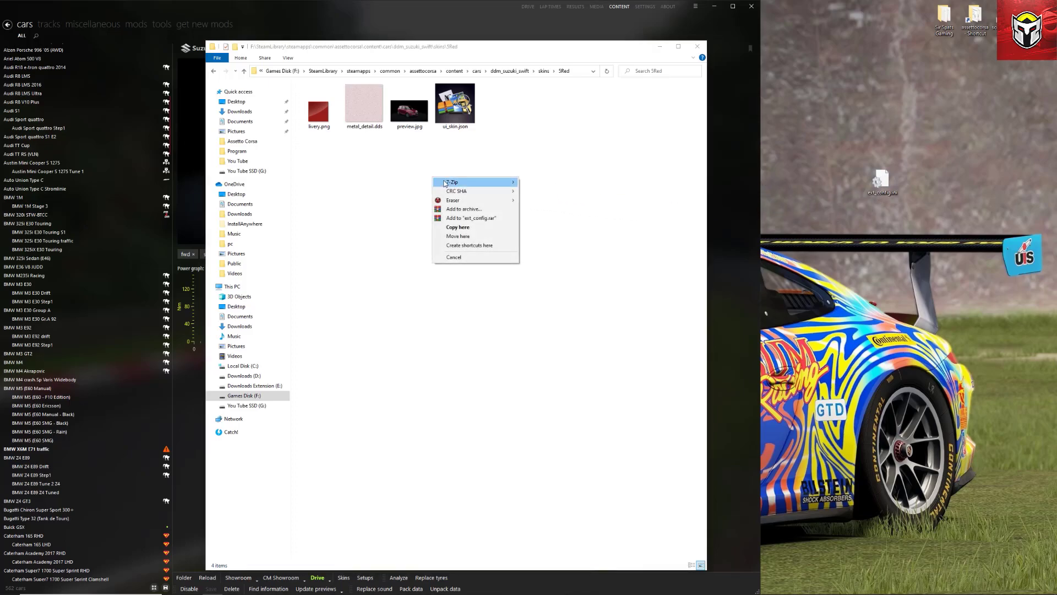
left_click(469, 234)
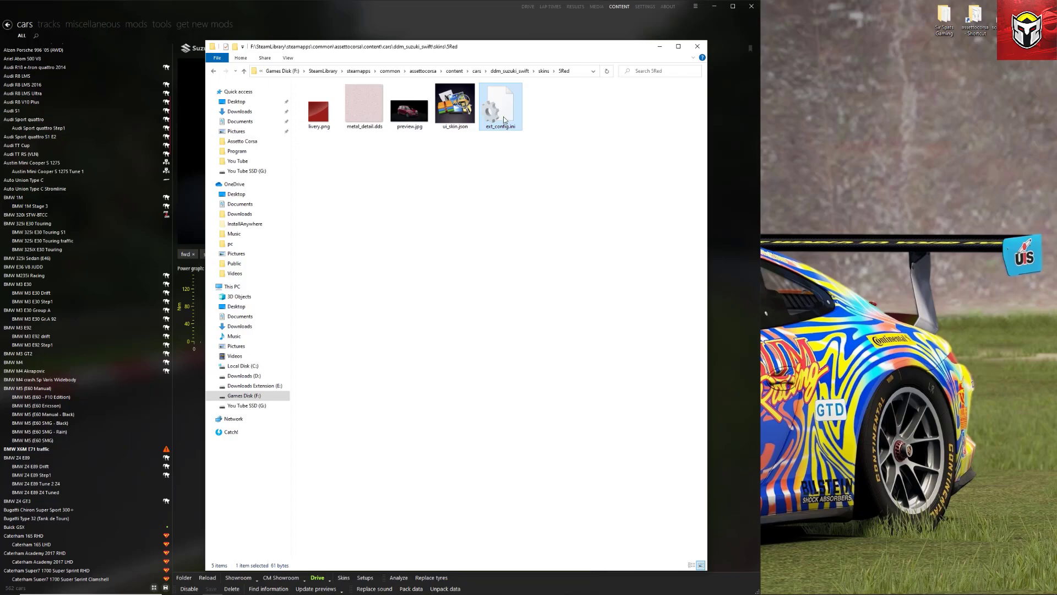
left_click(476, 211)
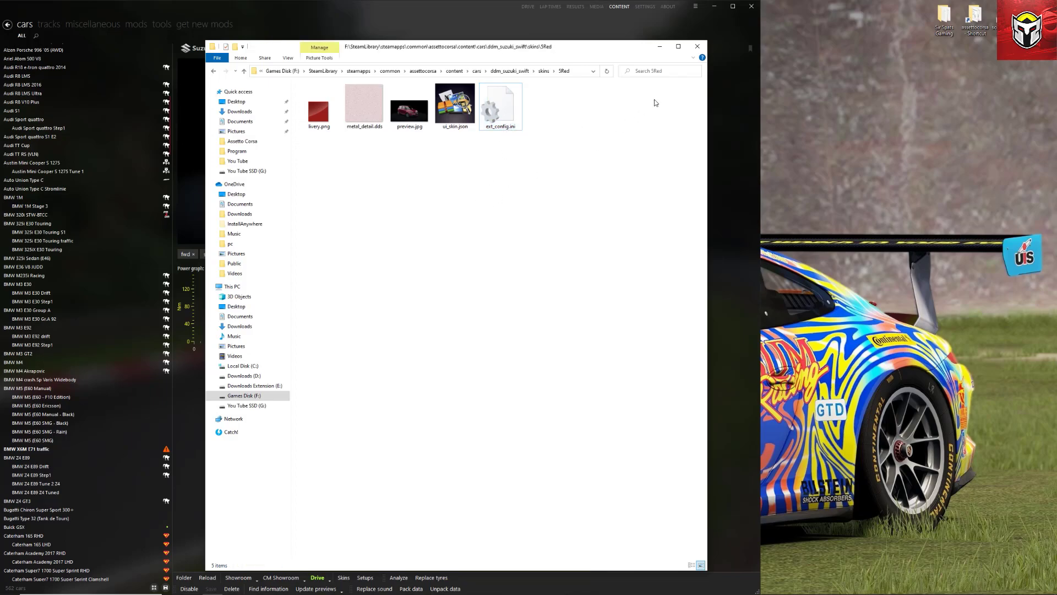
left_click(698, 47)
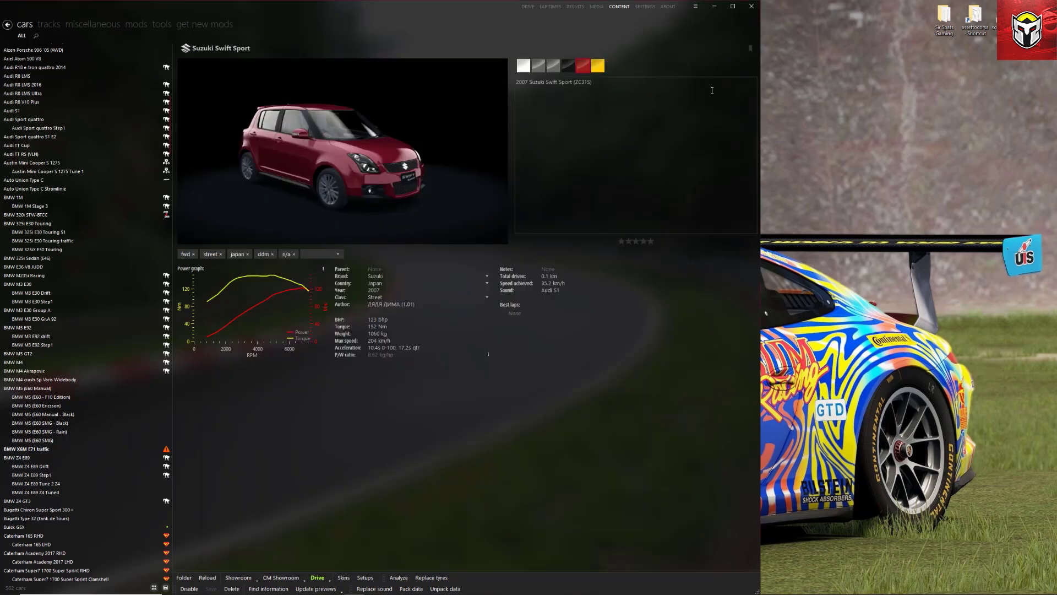
left_click(530, 6)
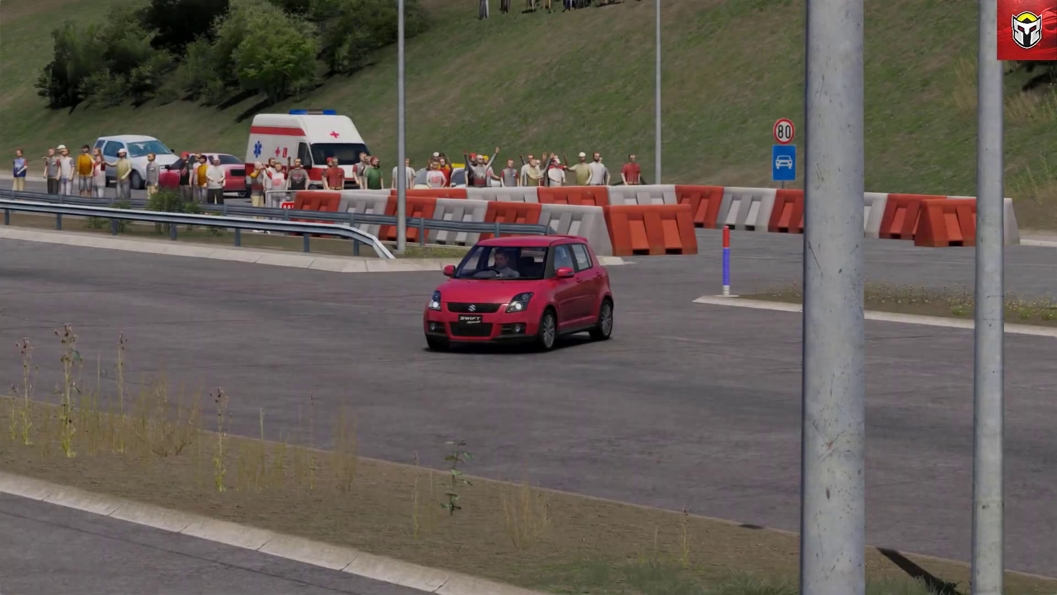